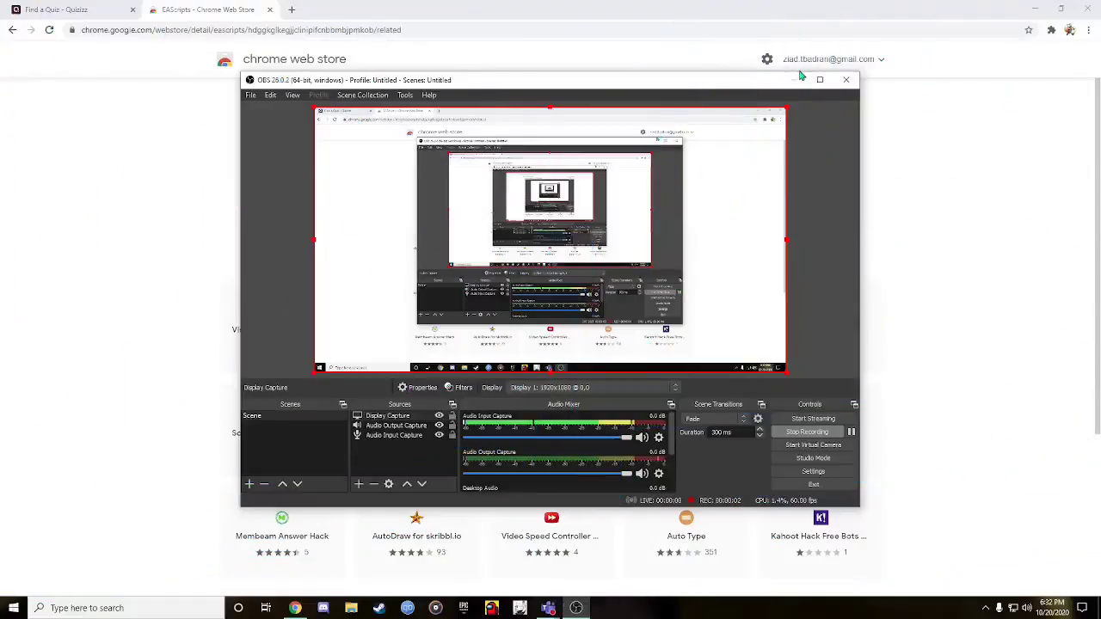
- Move the covering window aside to show the full EAScripts Chrome Web Store listing
click(797, 79)
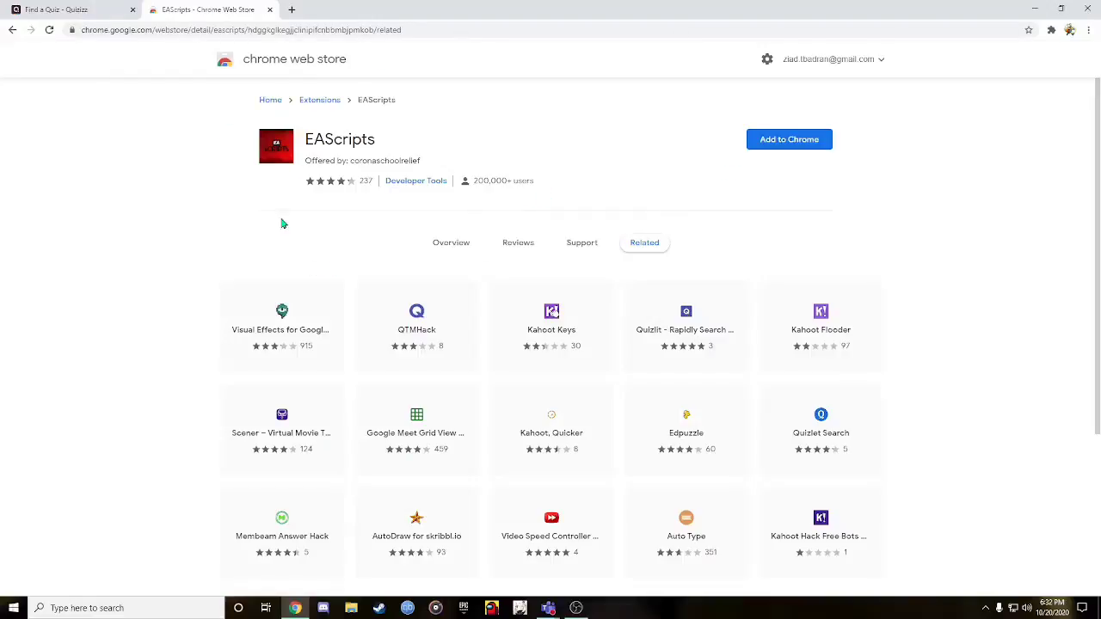
drag(397, 29, 74, 38)
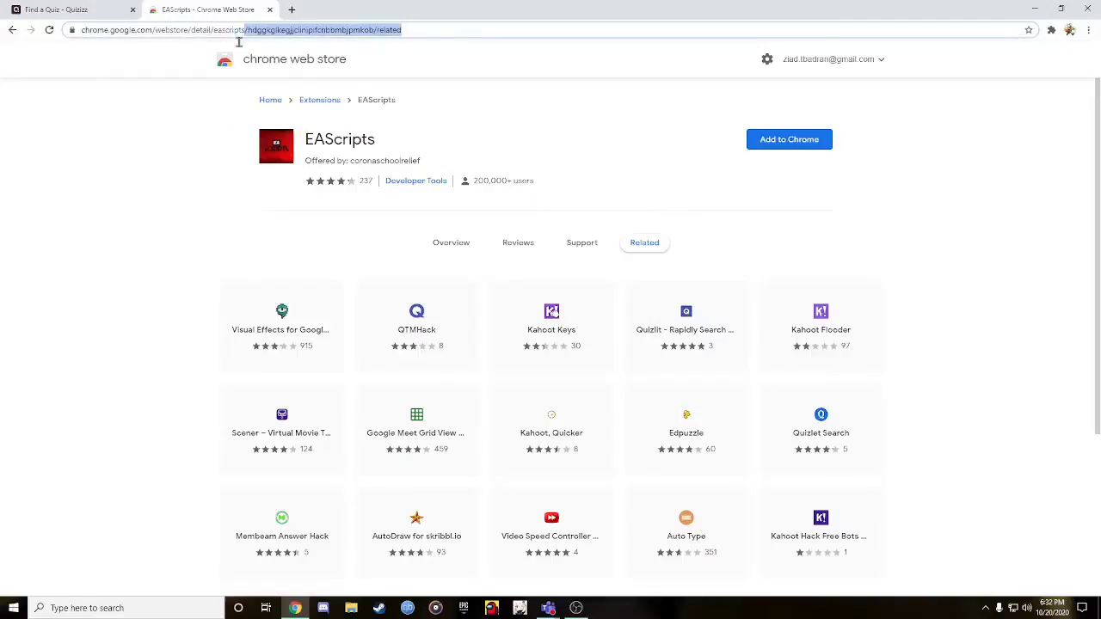
click(131, 122)
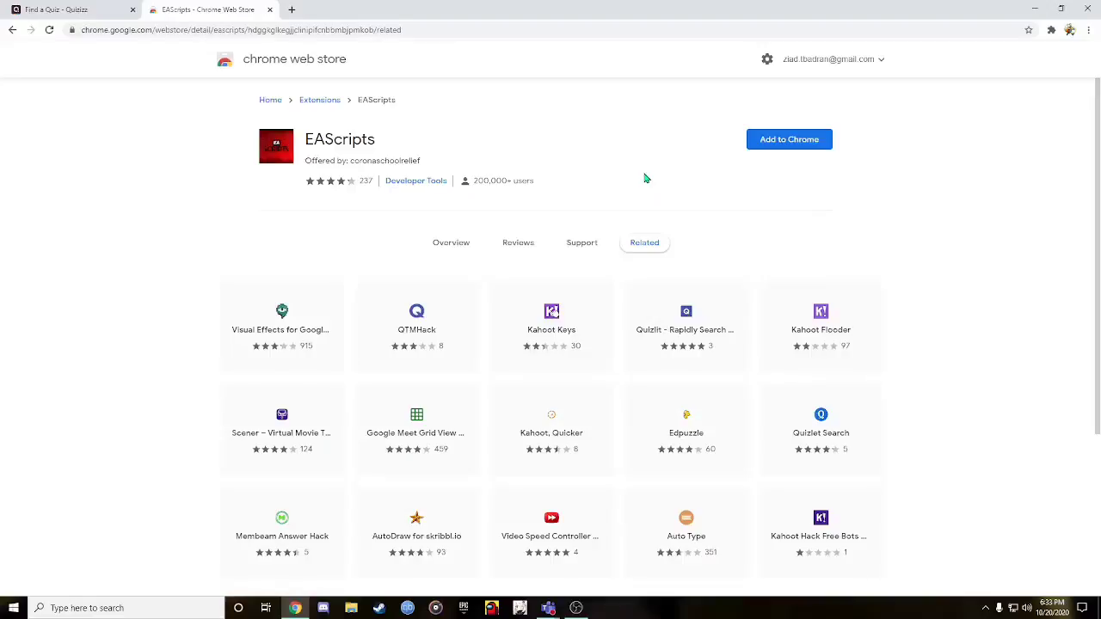
- Add the EAScripts extension to Chrome and return to the Quizizz explore tab
click(751, 145)
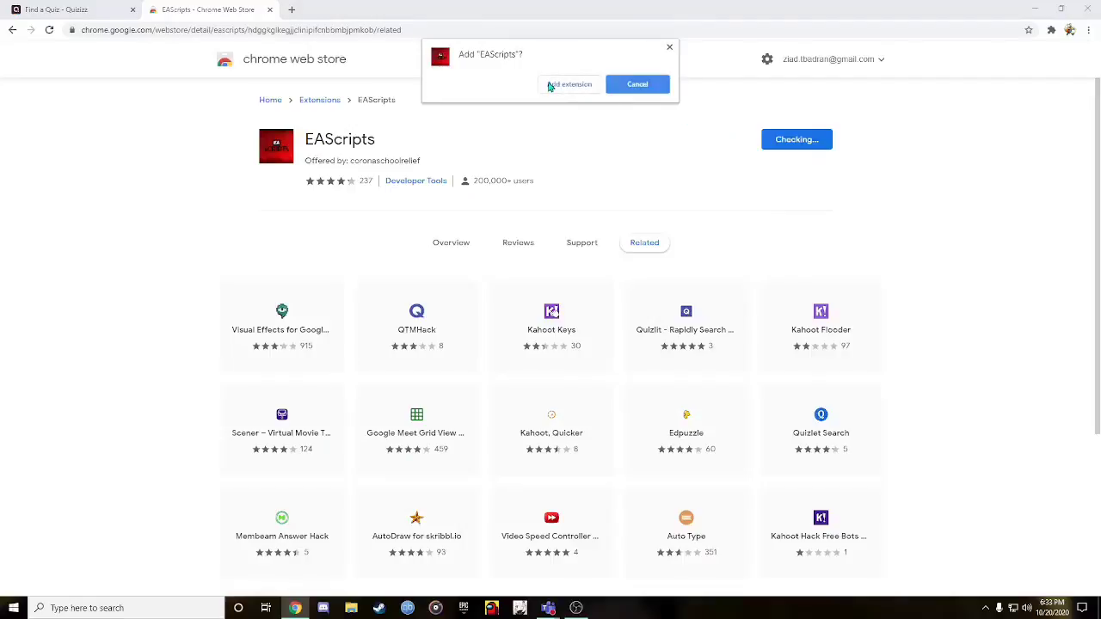
click(555, 85)
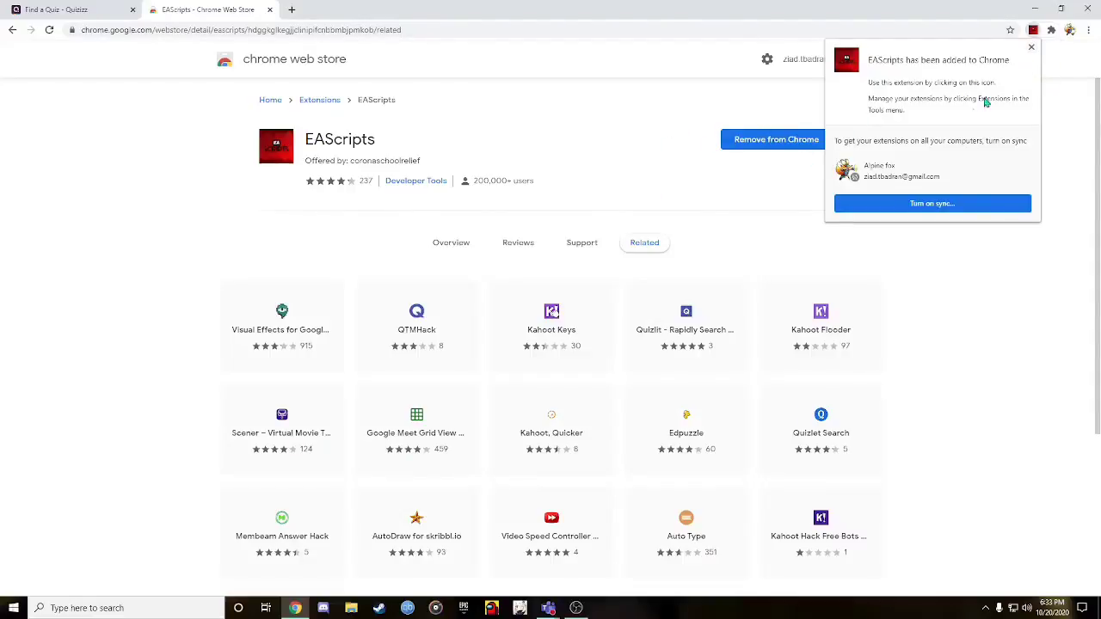
click(1031, 50)
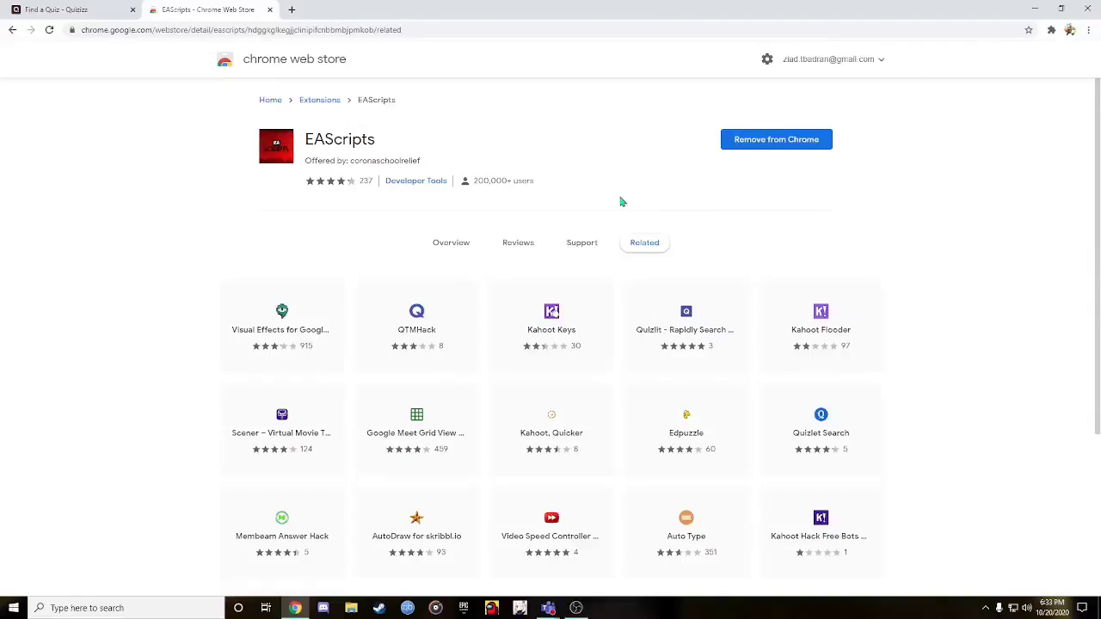
click(61, 10)
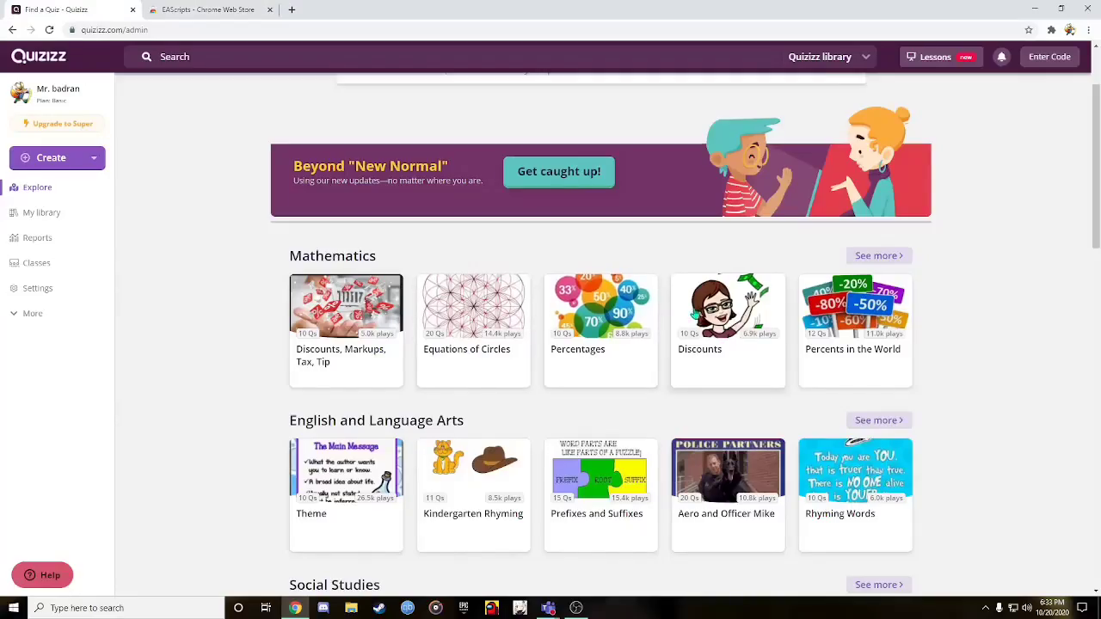
- Preview the Percents in the World quiz and start it solo with Timer and Power-ups off
click(806, 344)
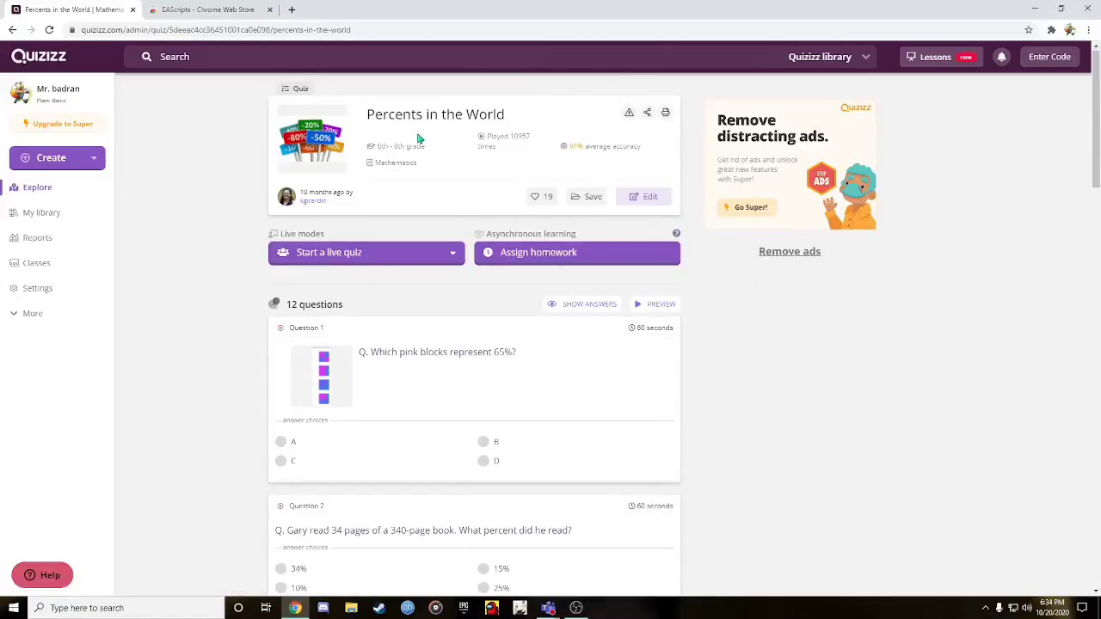
click(651, 307)
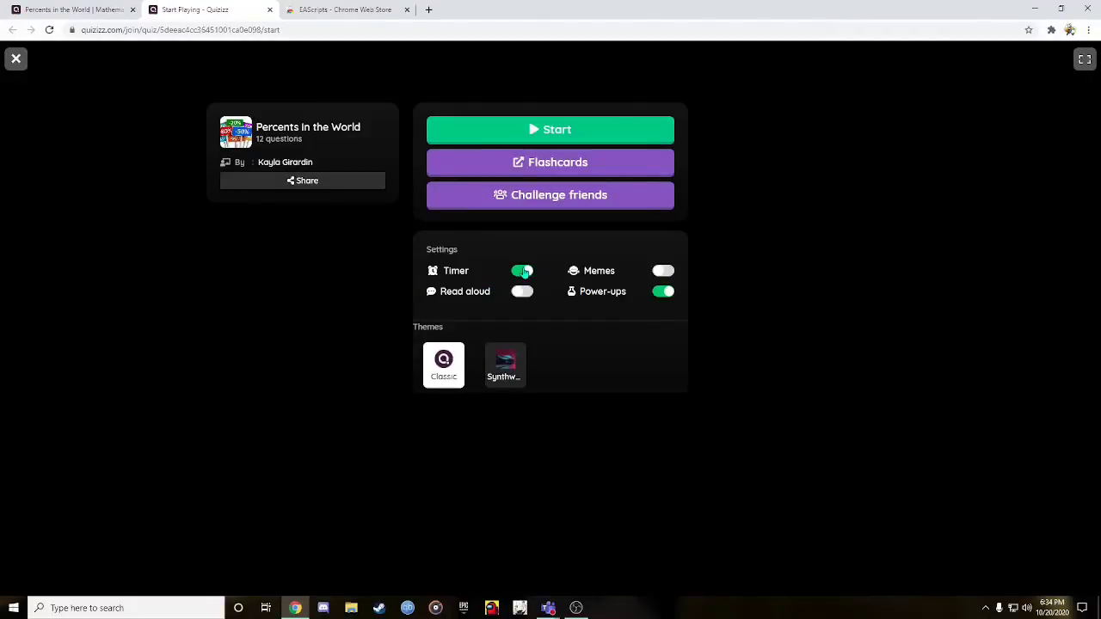
click(524, 272)
click(661, 294)
click(535, 134)
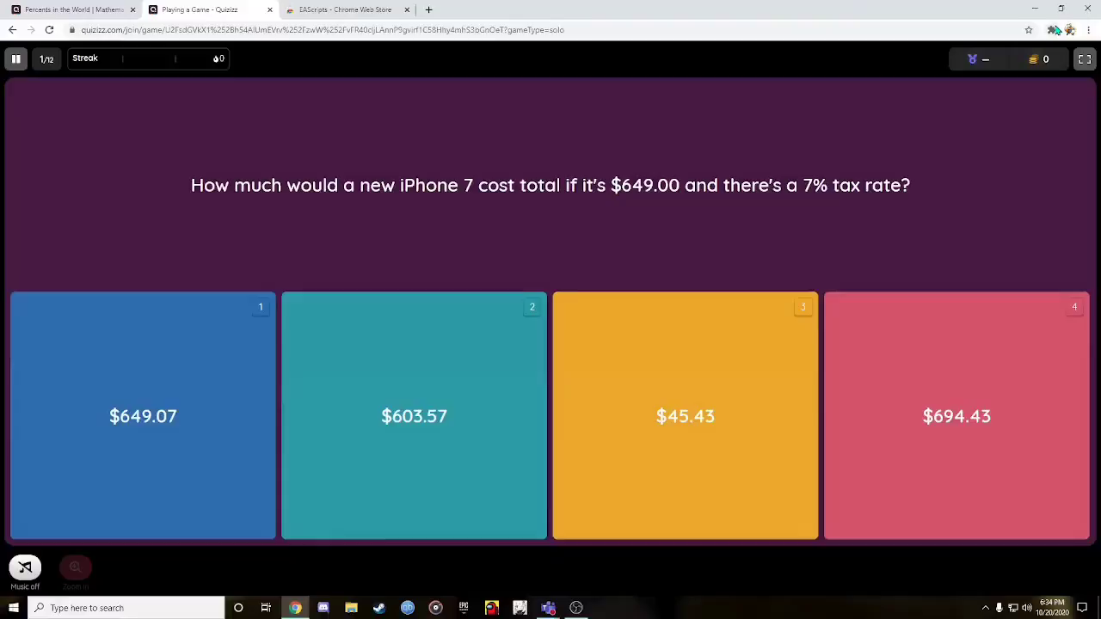
- Grant EAScripts access to the game, agree to its terms, and enable Highlighter (Beta)
click(1051, 29)
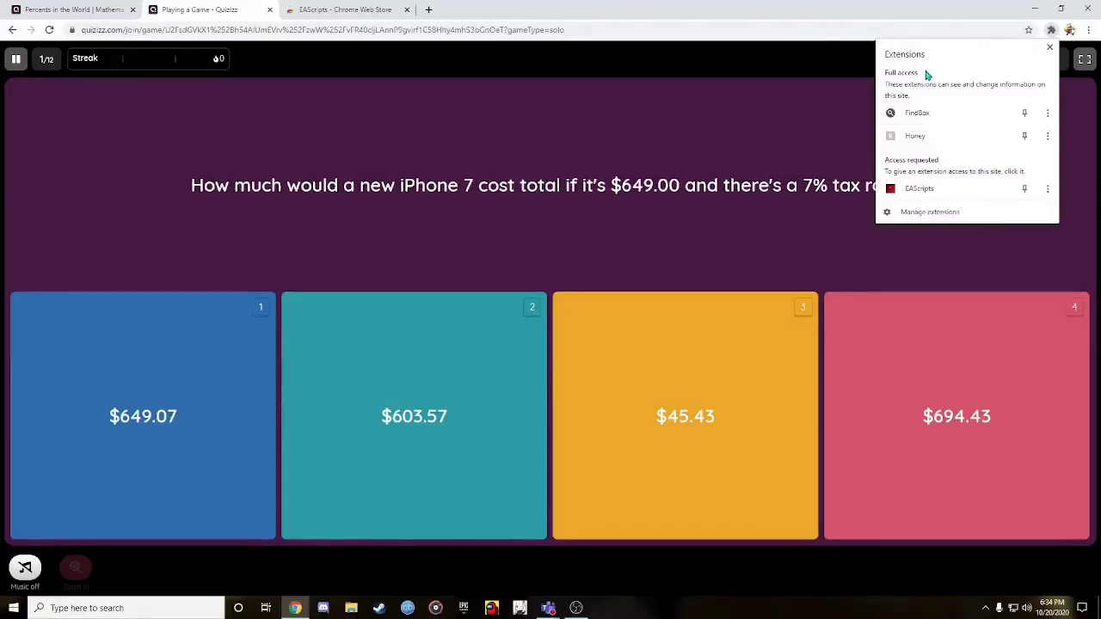
click(925, 188)
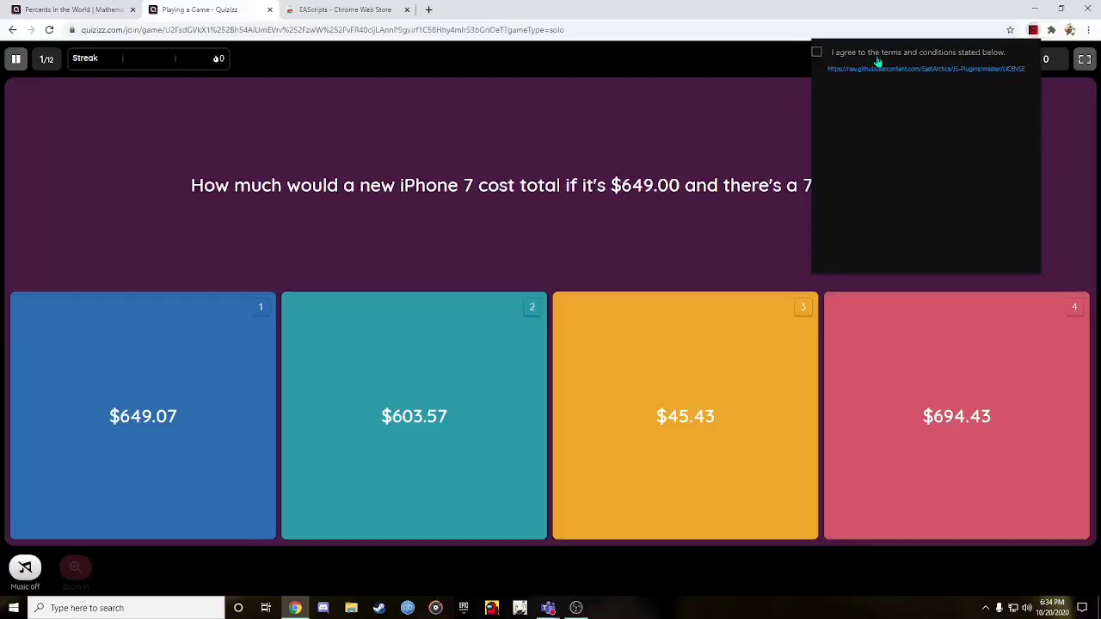
click(816, 53)
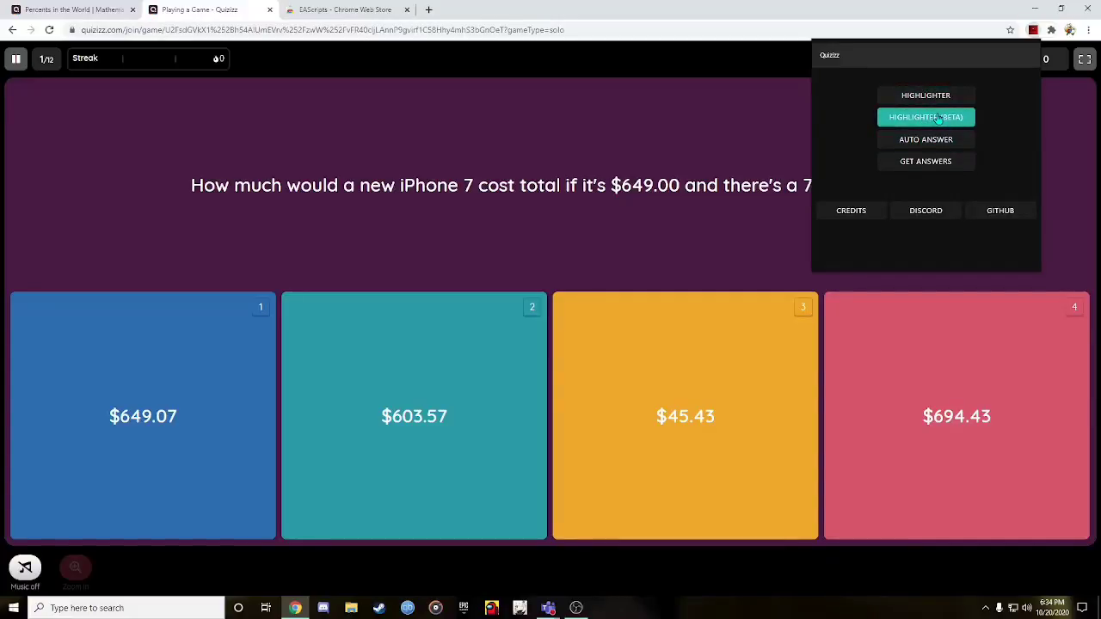
click(944, 125)
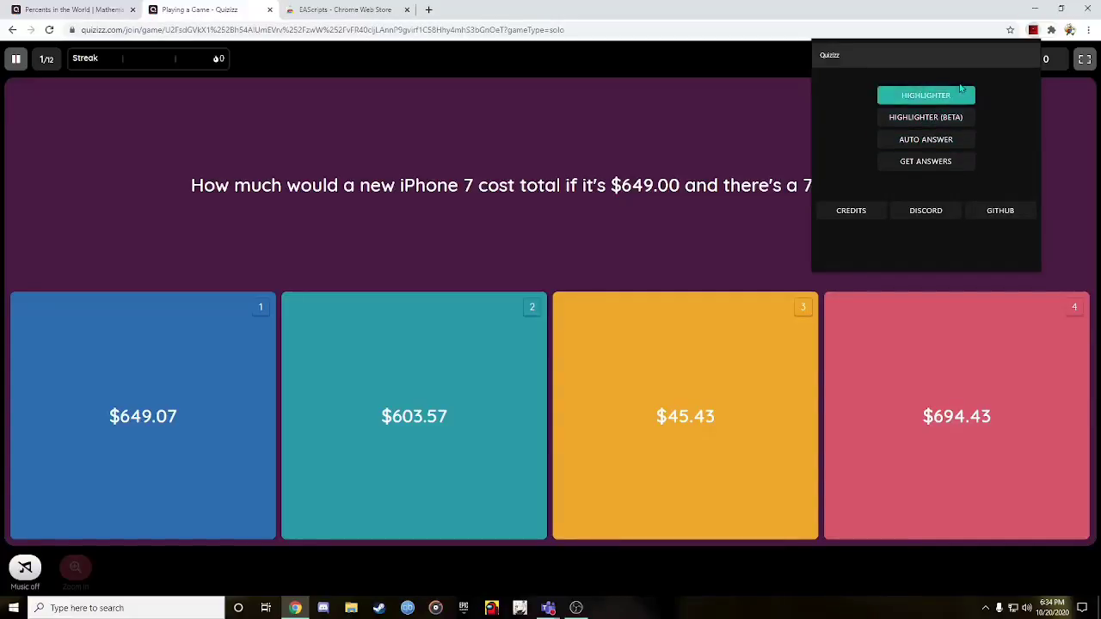
click(944, 140)
- Turn on answer highlighting and answer the highlighted choices $694.43 and 51
click(944, 100)
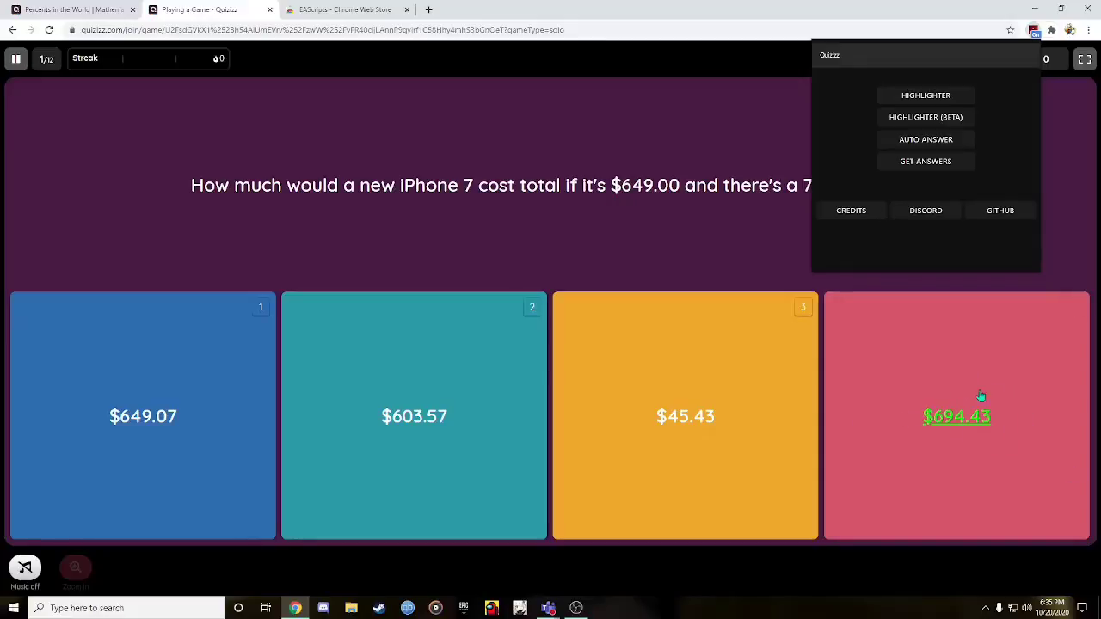
click(1015, 374)
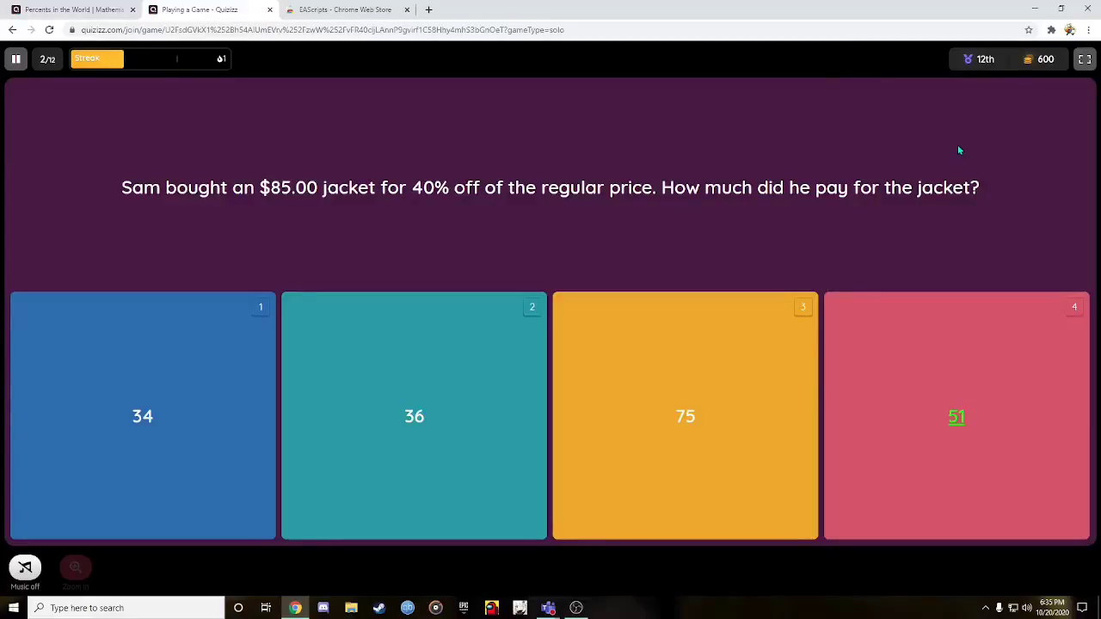
click(873, 489)
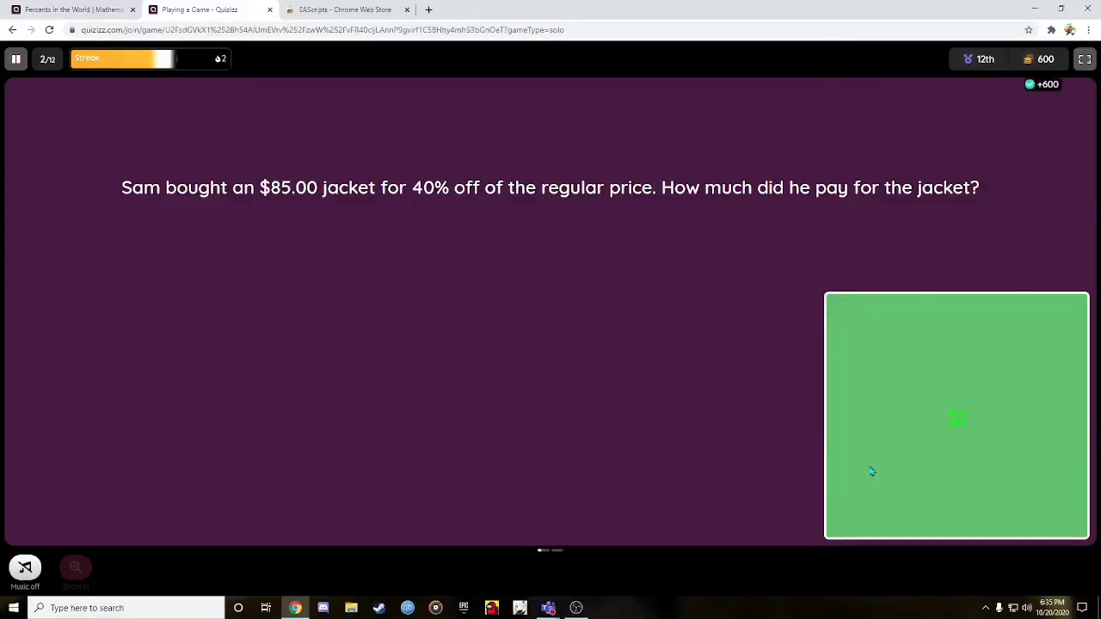
click(1052, 29)
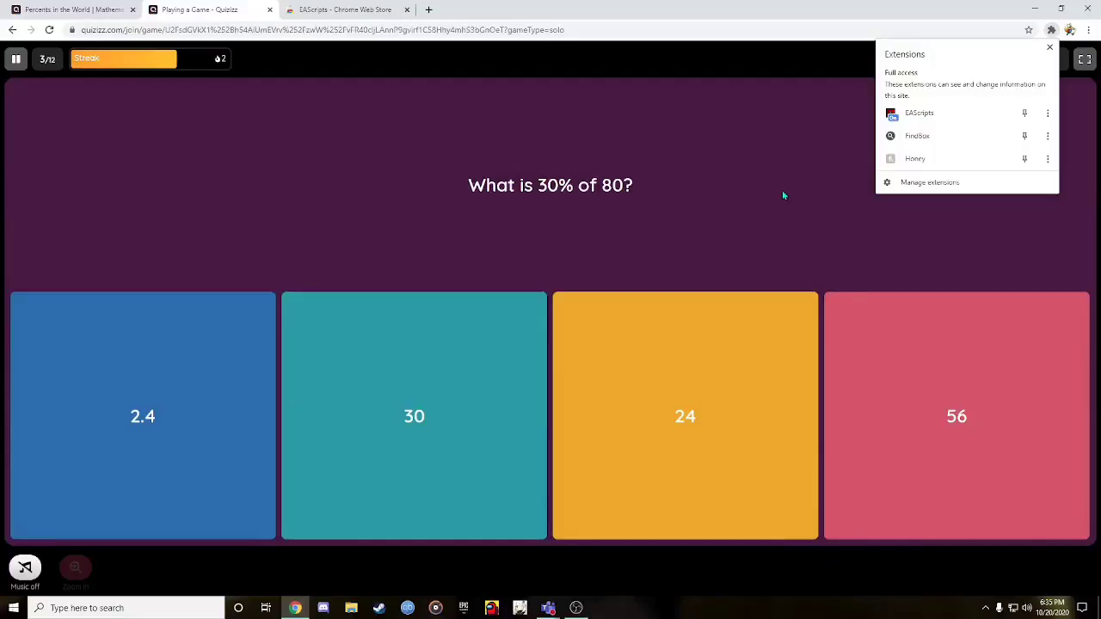
- Fetch all answers with EAScripts and look through the question-answer list
click(980, 112)
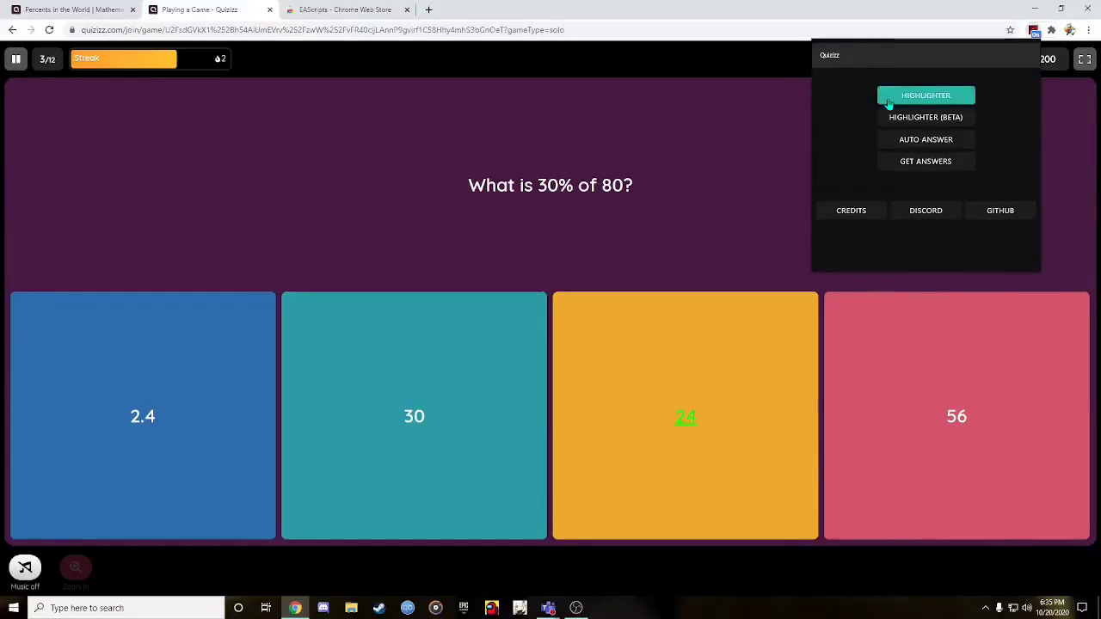
click(925, 164)
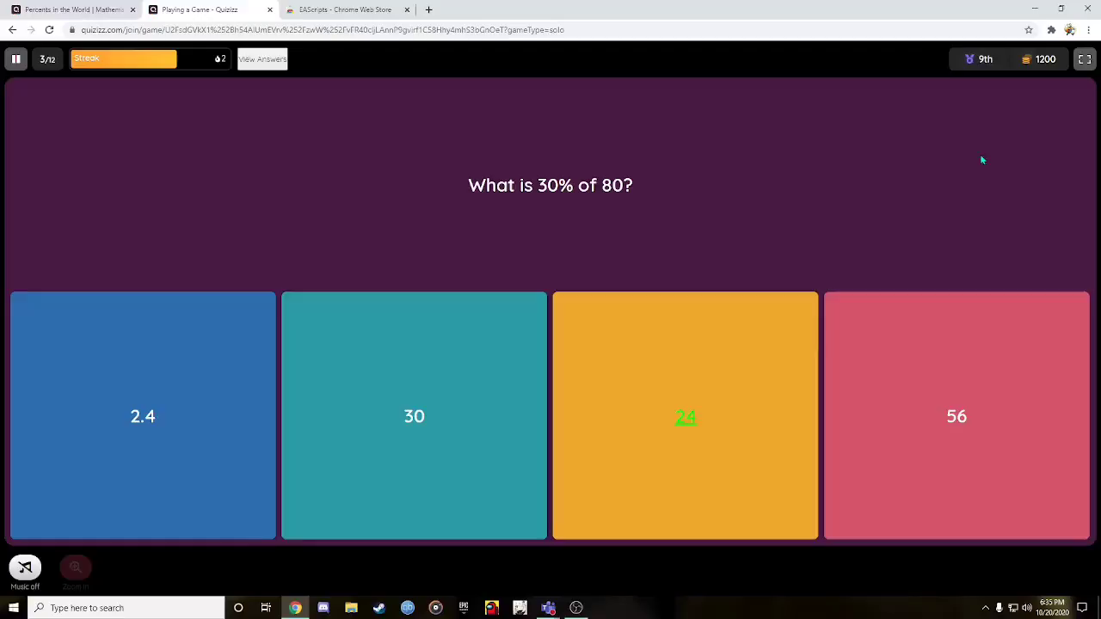
click(278, 62)
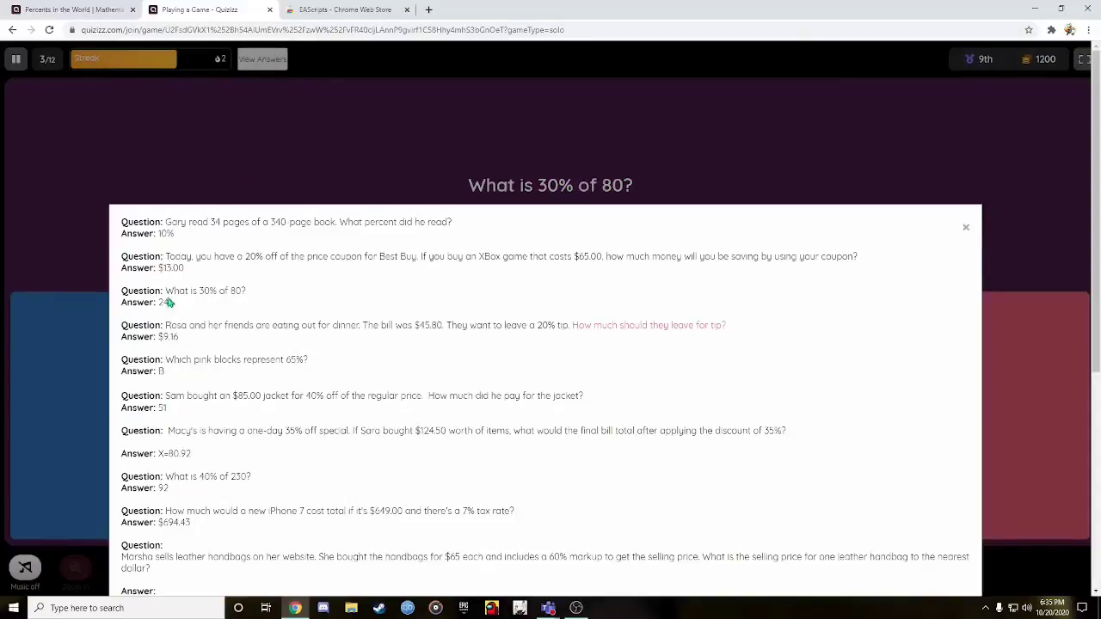
mouse_move(118, 221)
mouse_down()
mouse_move(213, 289)
mouse_move(292, 398)
mouse_up()
click(206, 249)
scroll(270, 285, down, 3)
scroll(315, 278, up, 3)
scroll(276, 346, down, 3)
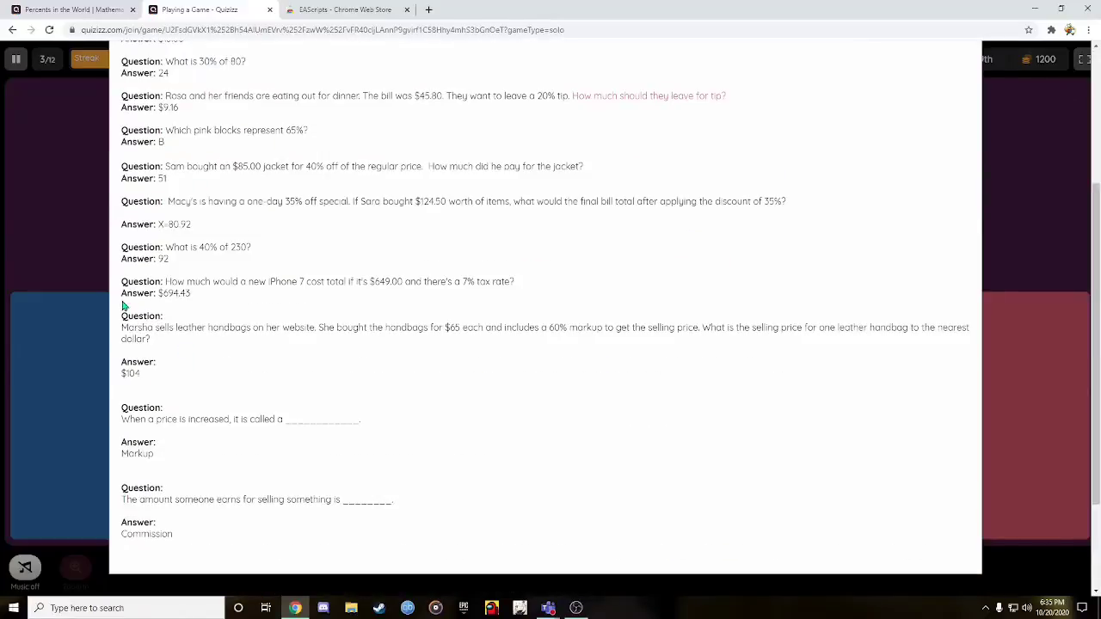
scroll(258, 374, up, 3)
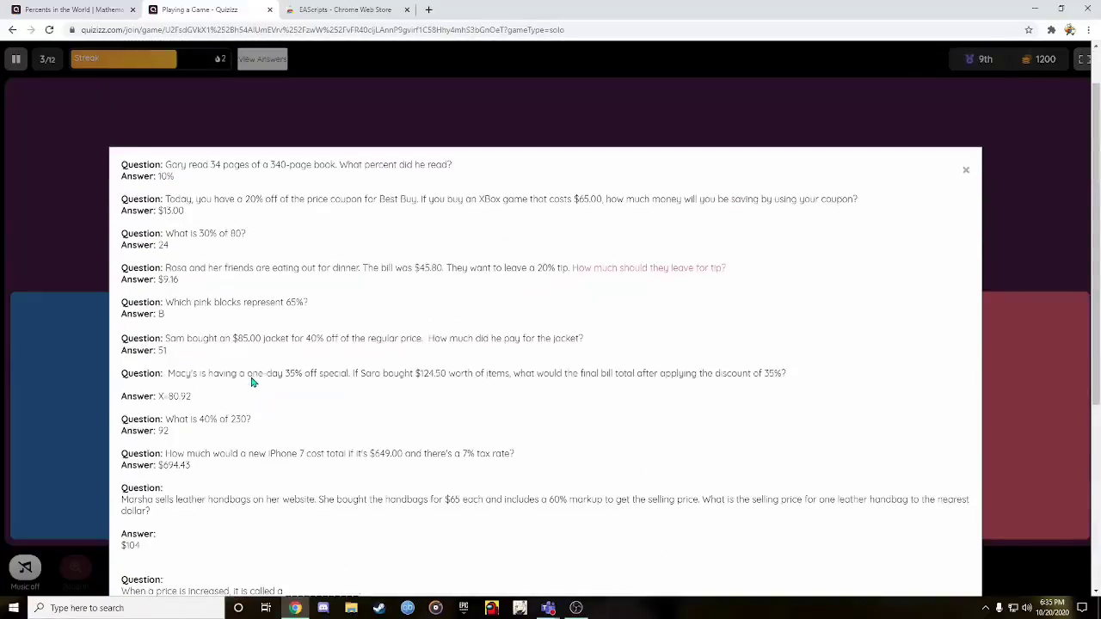
- Close the answers list and answer 30% of 80 with 24
click(967, 175)
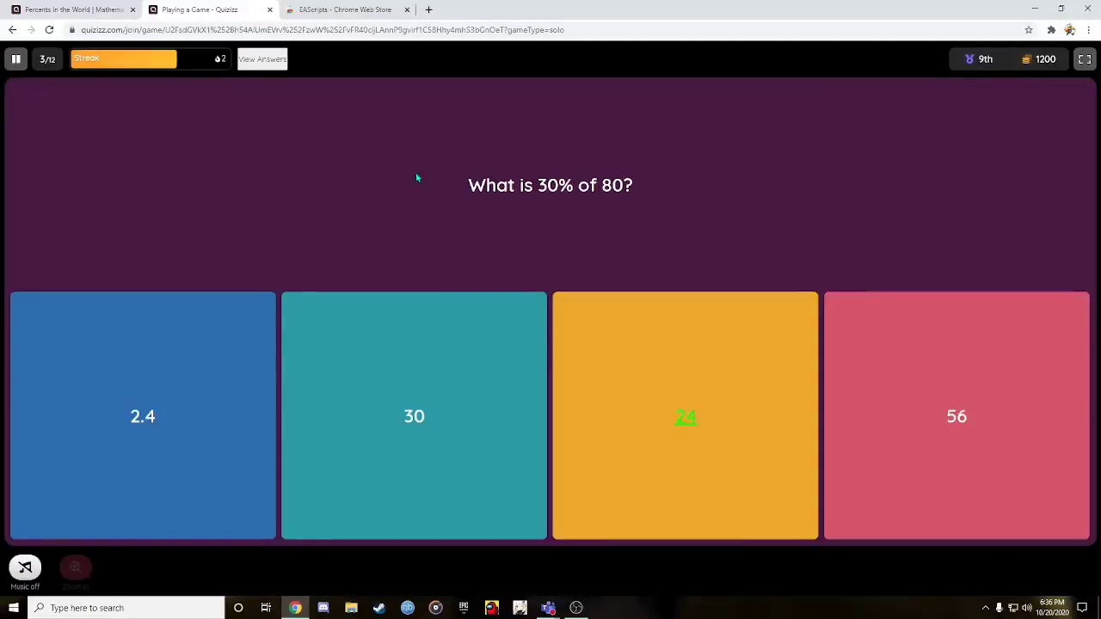
click(275, 66)
click(966, 170)
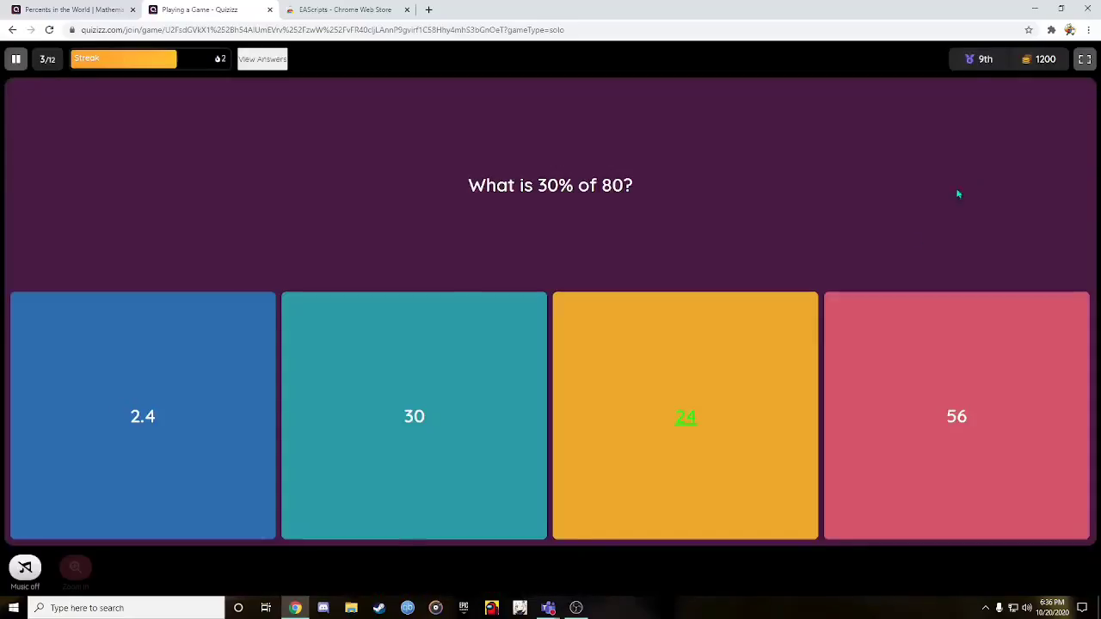
click(267, 60)
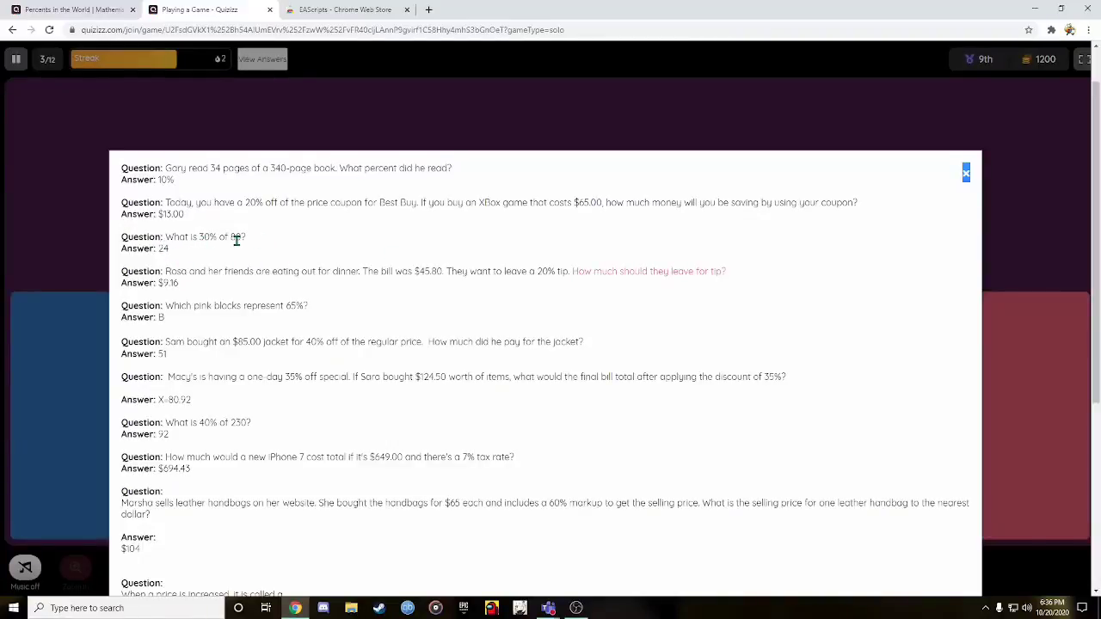
click(965, 174)
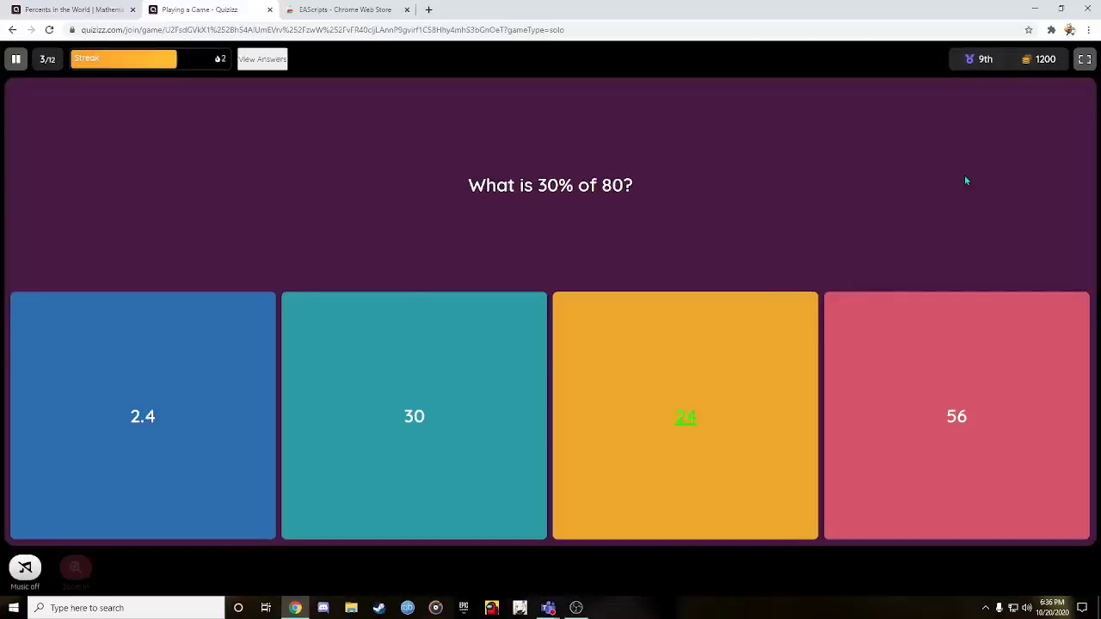
click(724, 385)
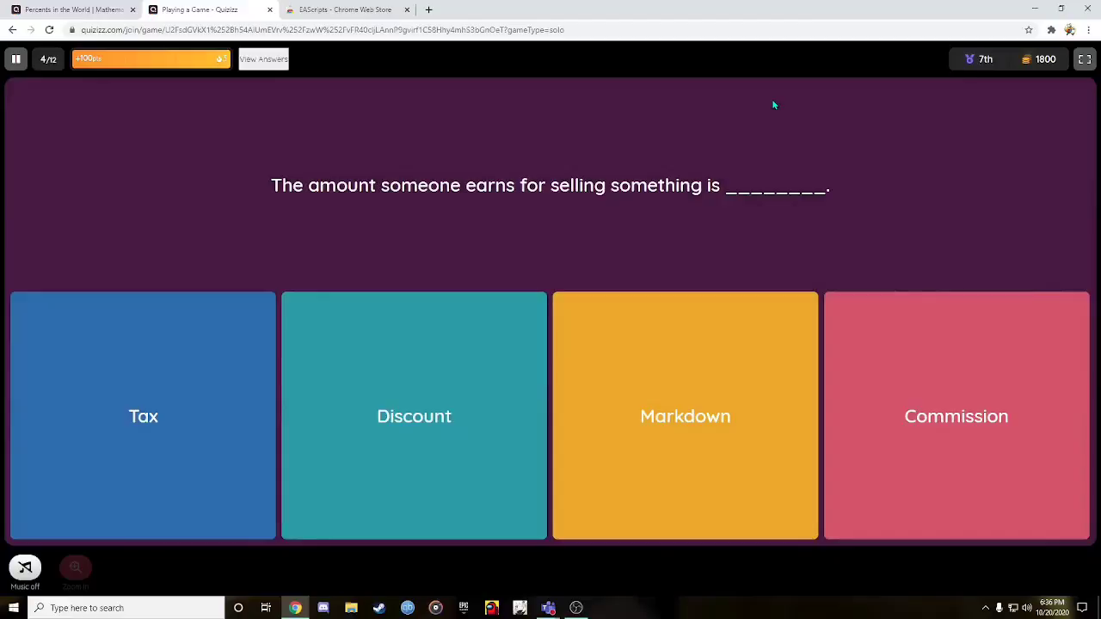
- Try EAScripts Auto Answer, then answer the earnings question with Commission
click(1051, 30)
click(952, 110)
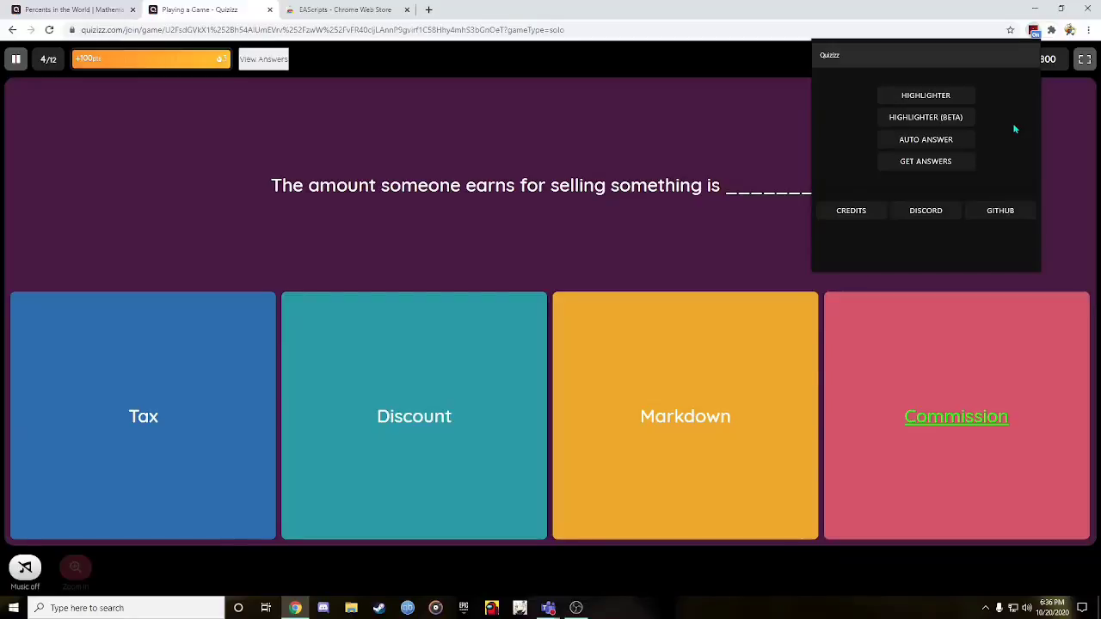
click(966, 141)
click(560, 221)
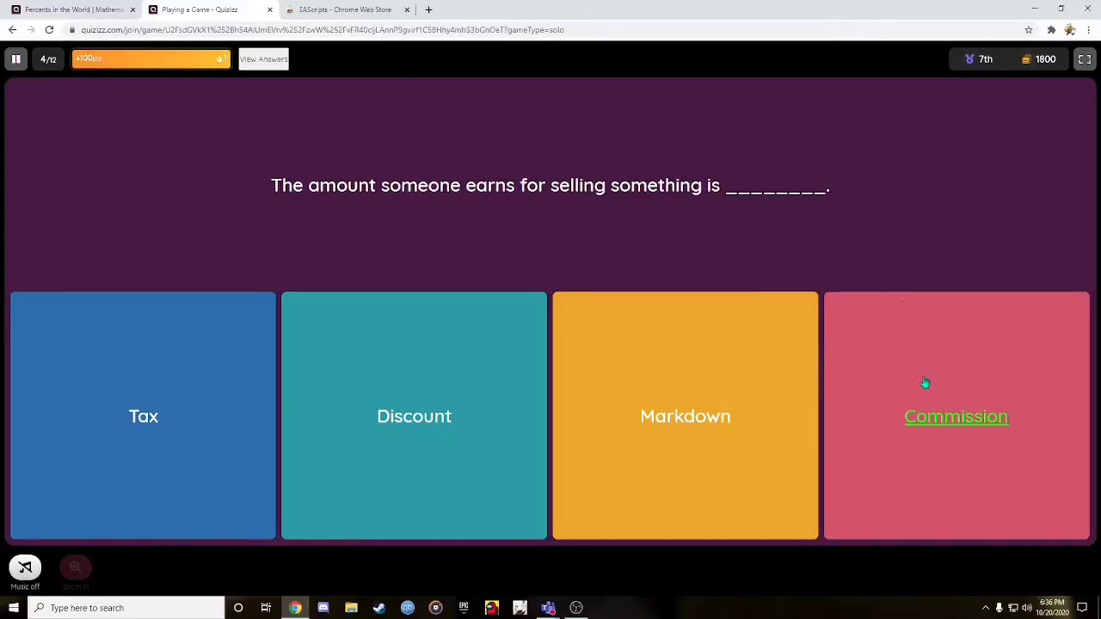
click(922, 421)
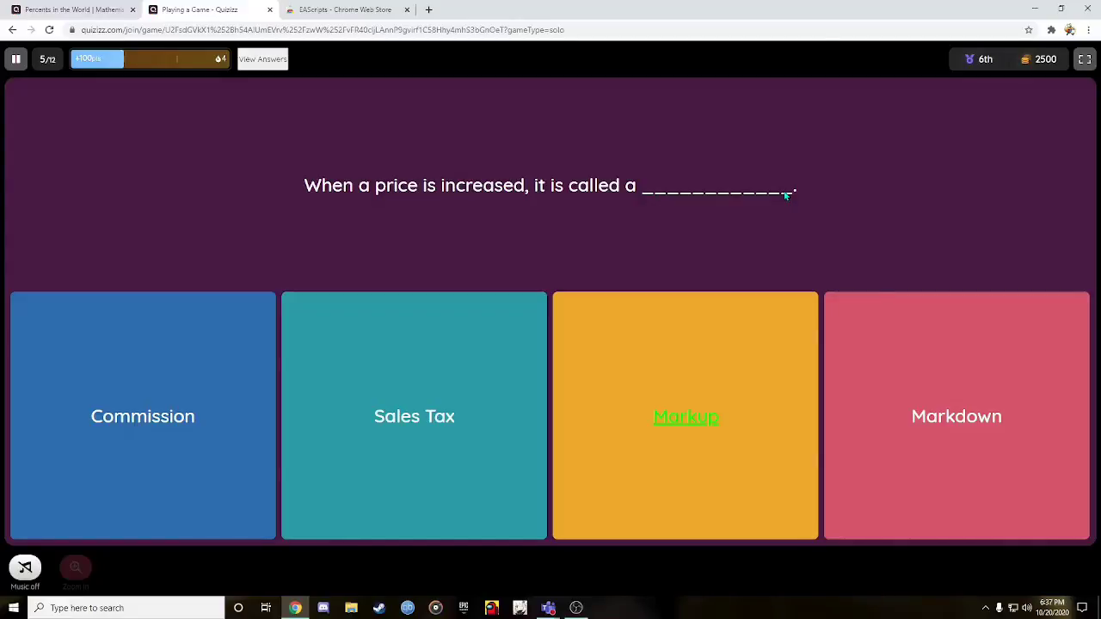
- Return to the EAScripts Chrome Web Store tab after briefly checking the quiz tab
click(361, 9)
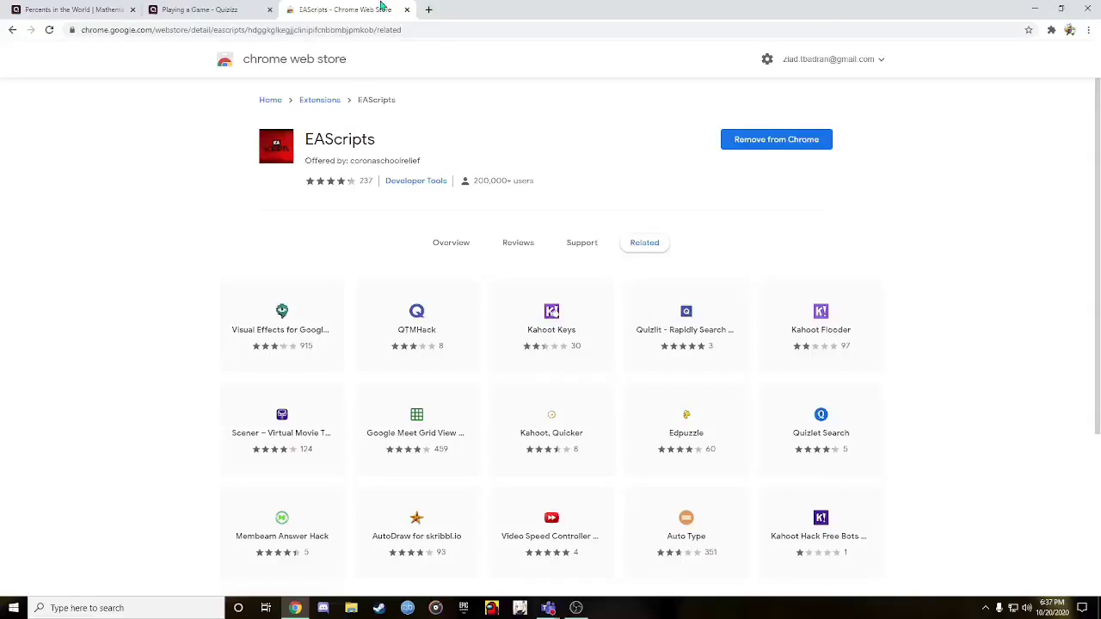
click(38, 9)
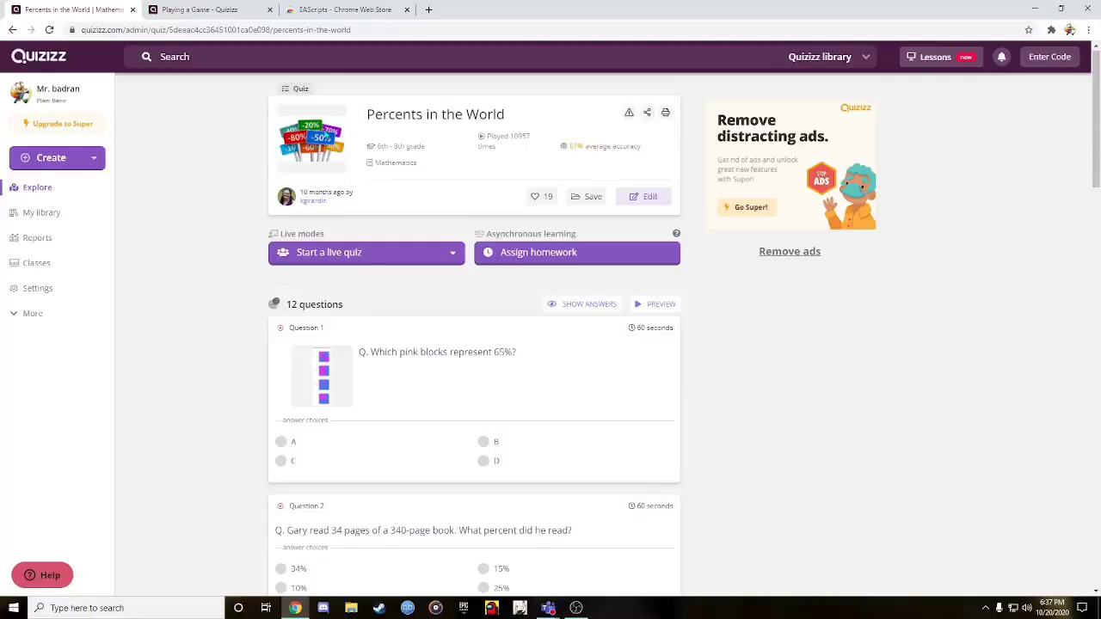
click(344, 7)
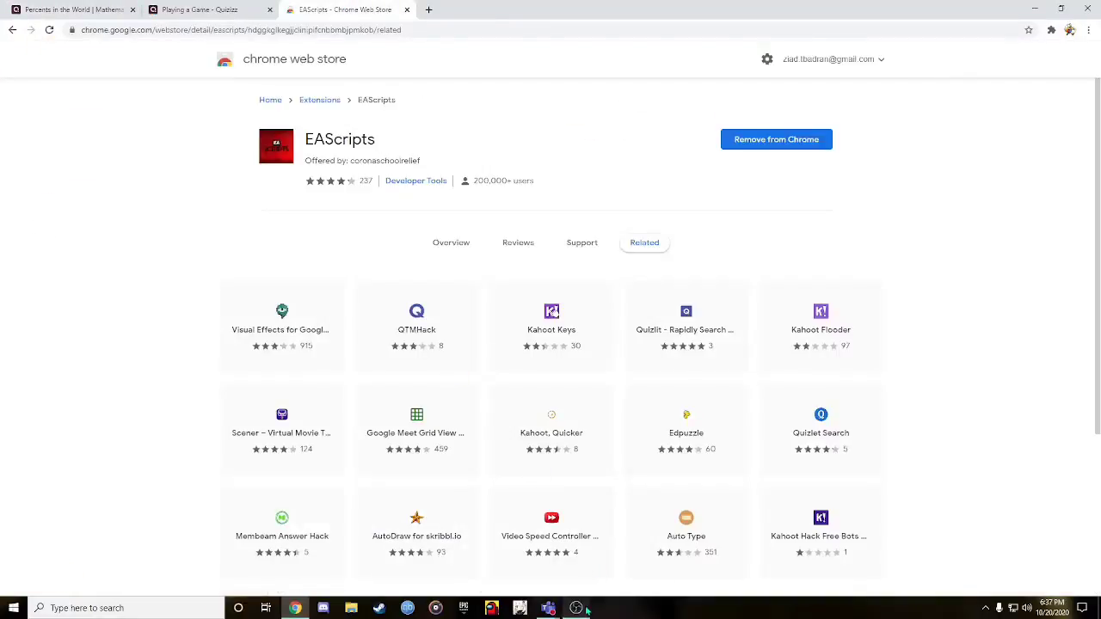